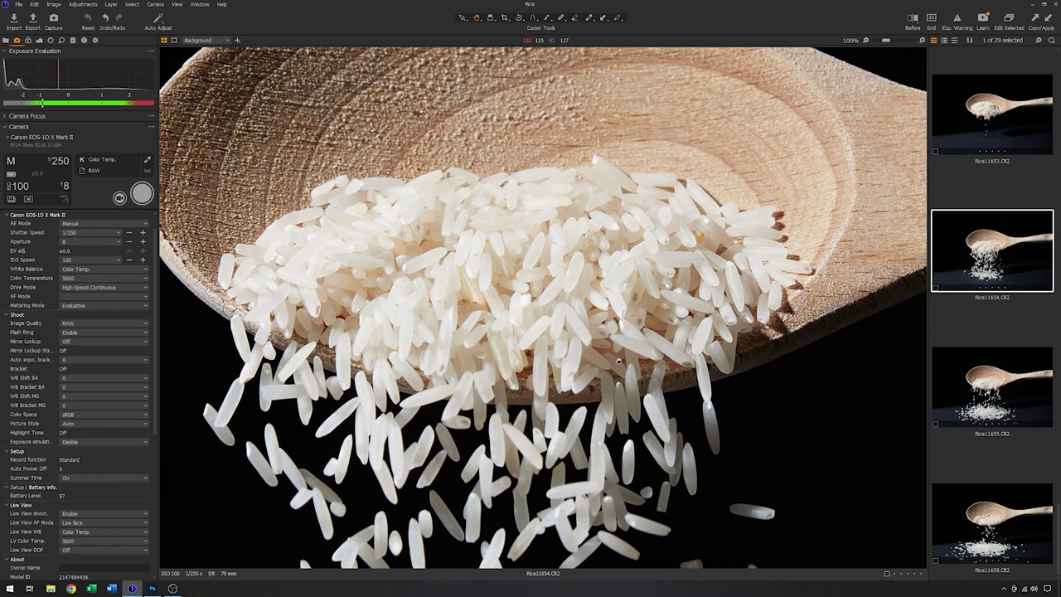
Step: Fit the whole rice photo in the viewer and capture another tethered shot
click(866, 41)
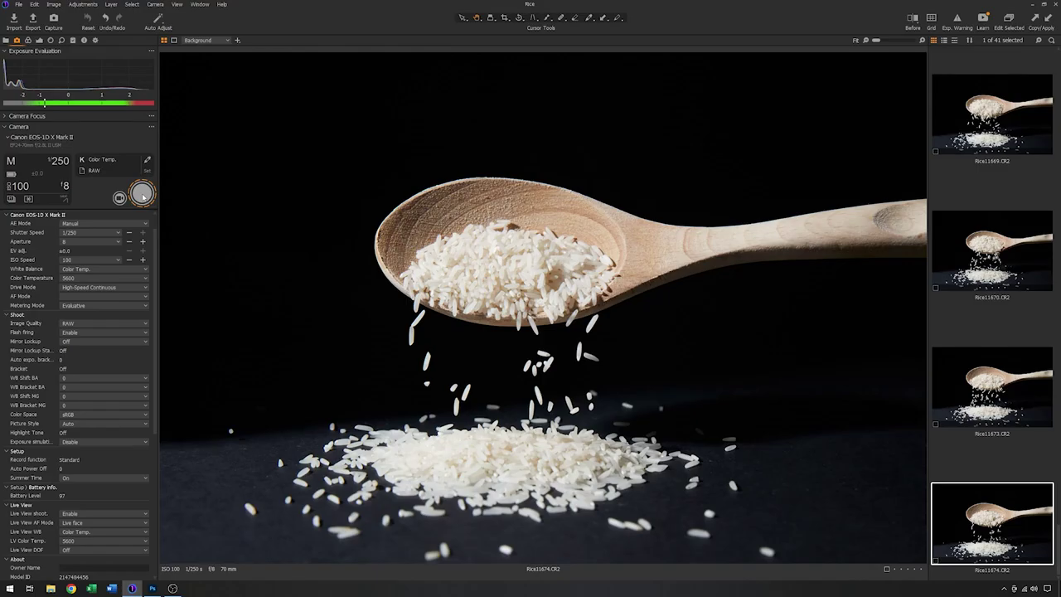
click(142, 194)
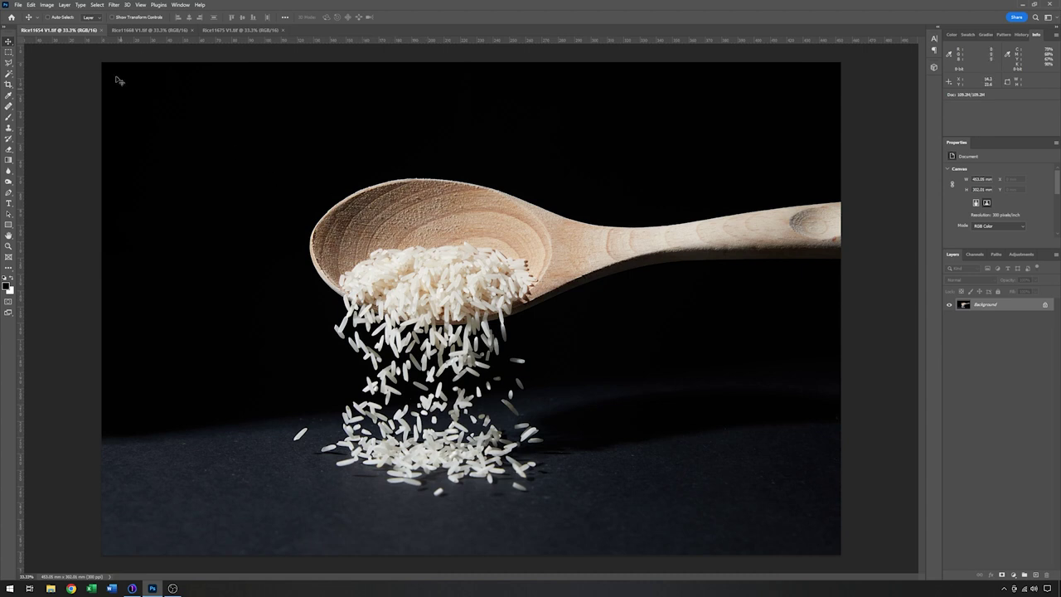
Step: In Photoshop, load the open files Rice11654, Rice11668 and Rice11675 as a layer stack in one document, without automatic alignment
click(149, 29)
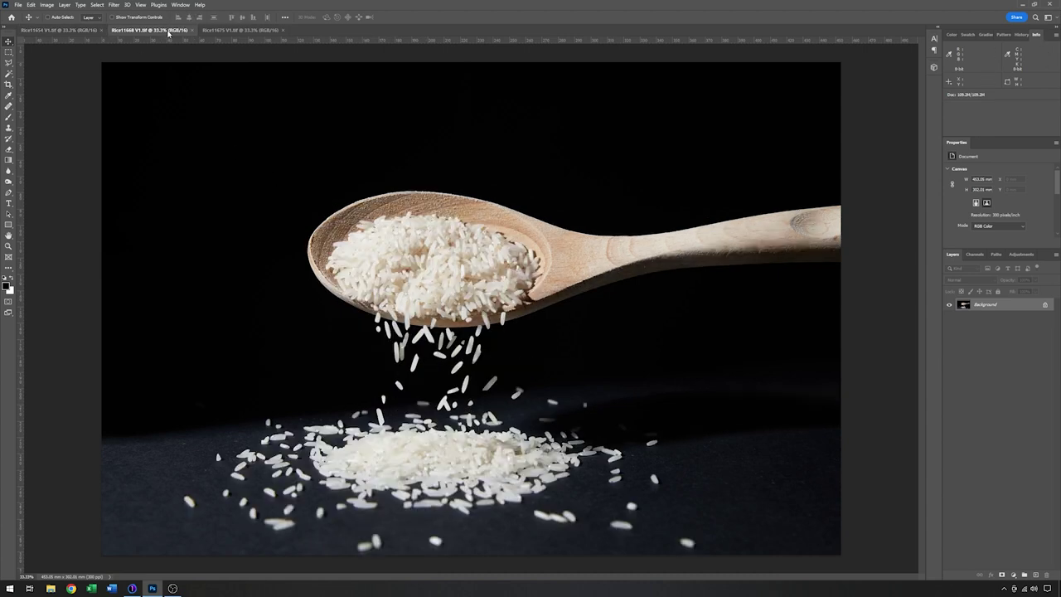
click(266, 30)
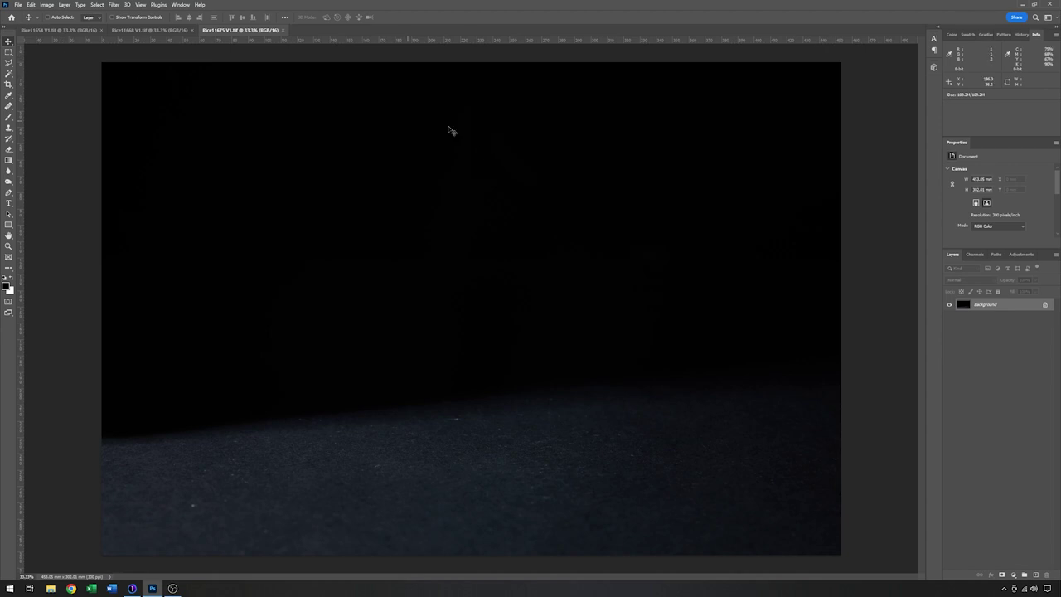
click(17, 5)
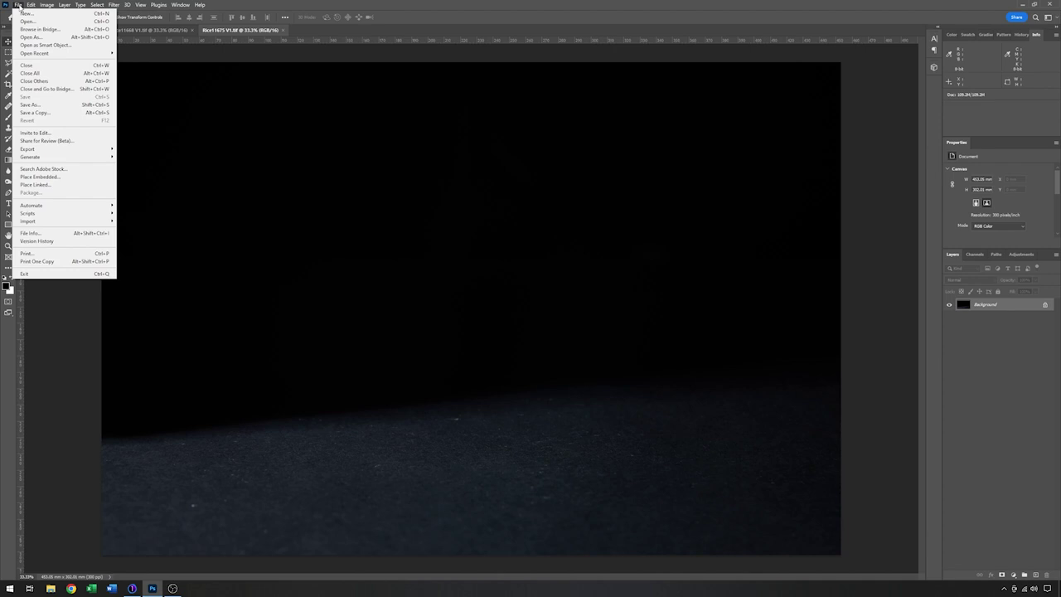
mouse_move(87, 216)
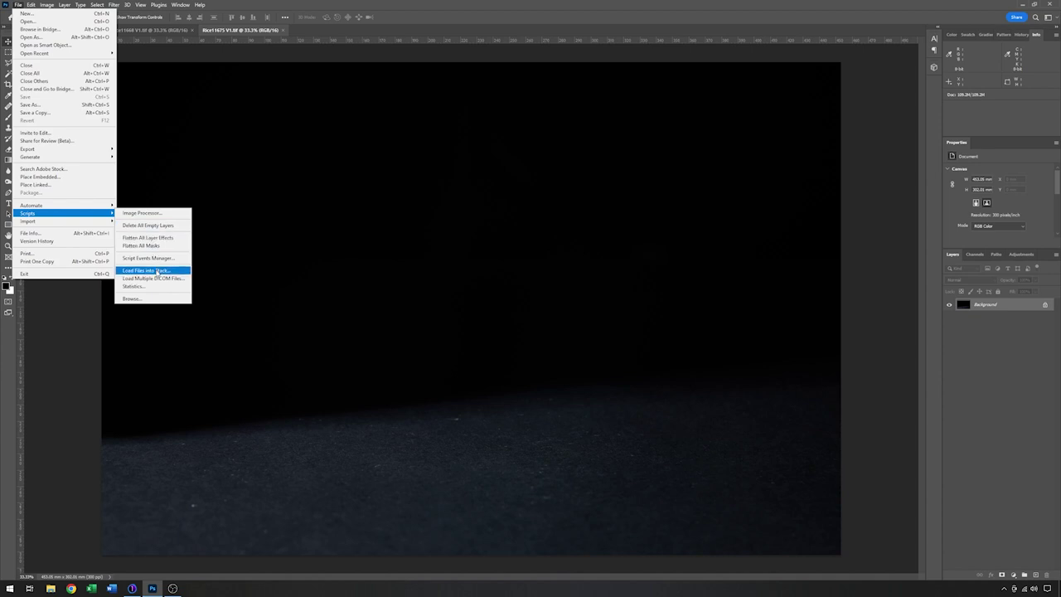
click(157, 271)
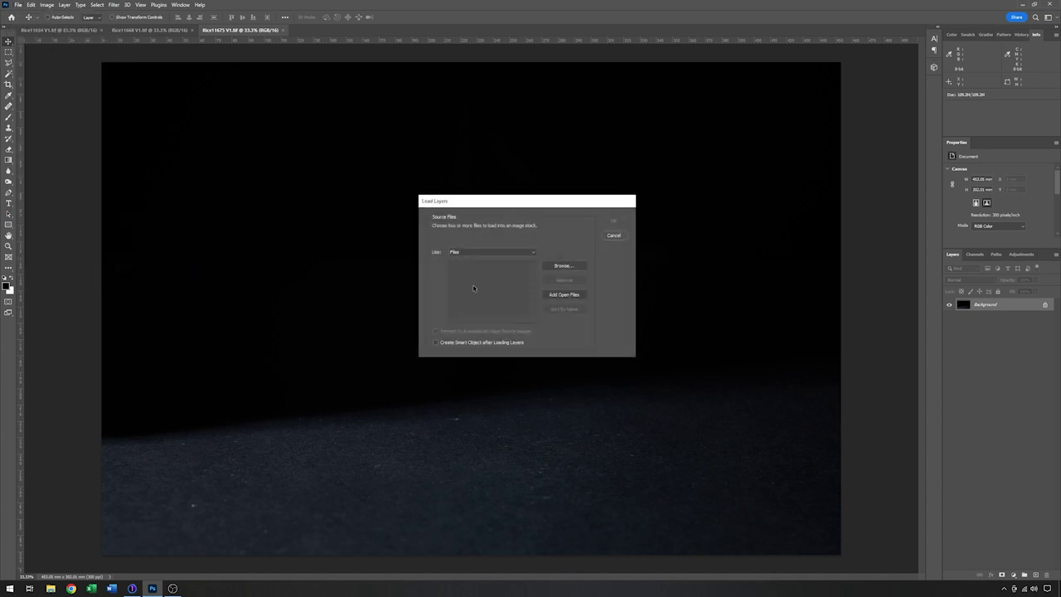
click(578, 296)
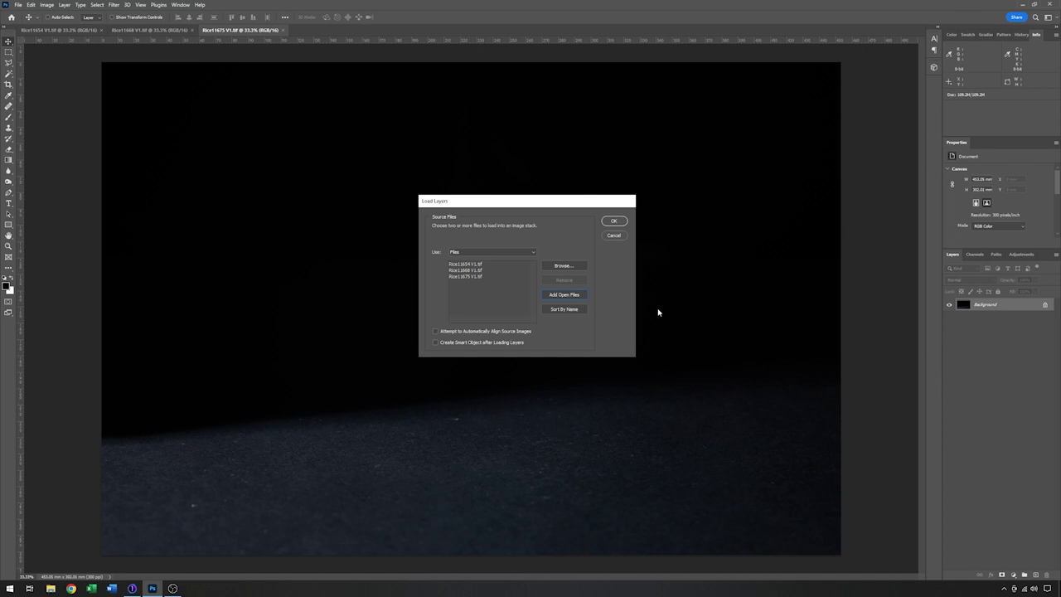
click(615, 222)
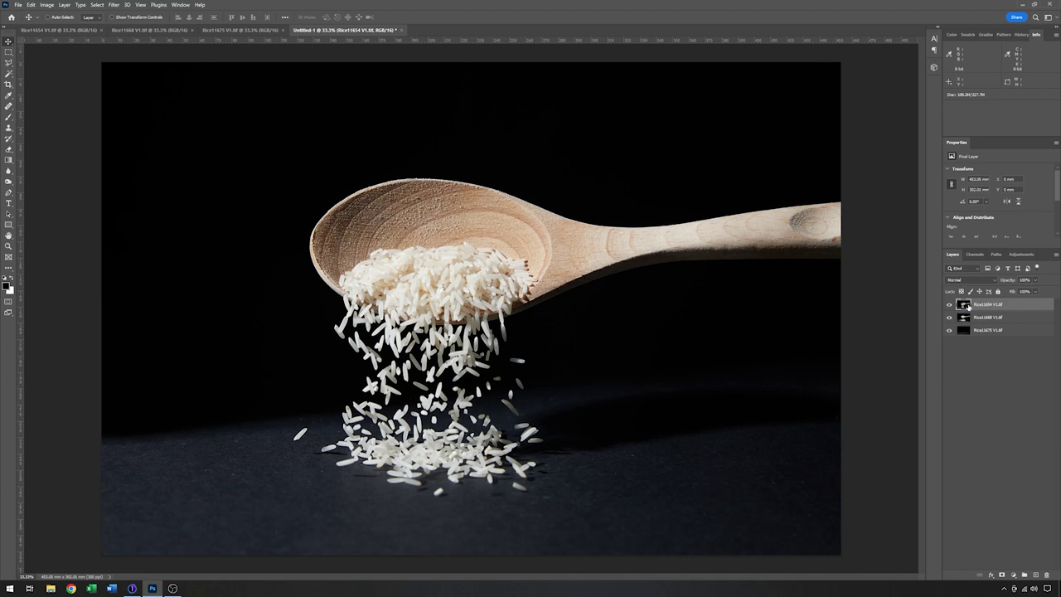
Step: Check the contents of the stacked layers by hiding the upper two and showing them again
click(951, 307)
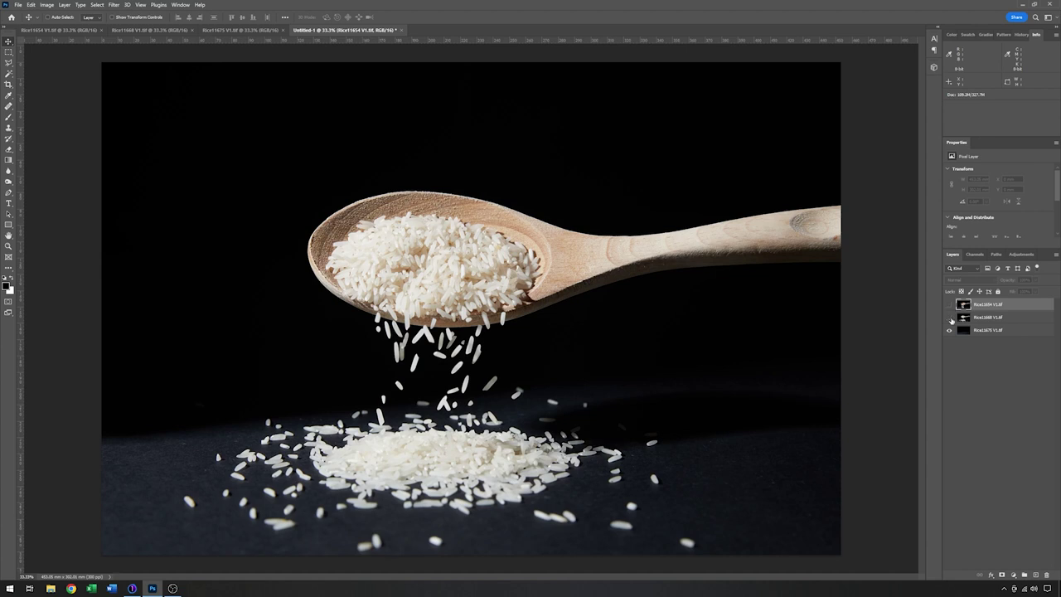
click(950, 319)
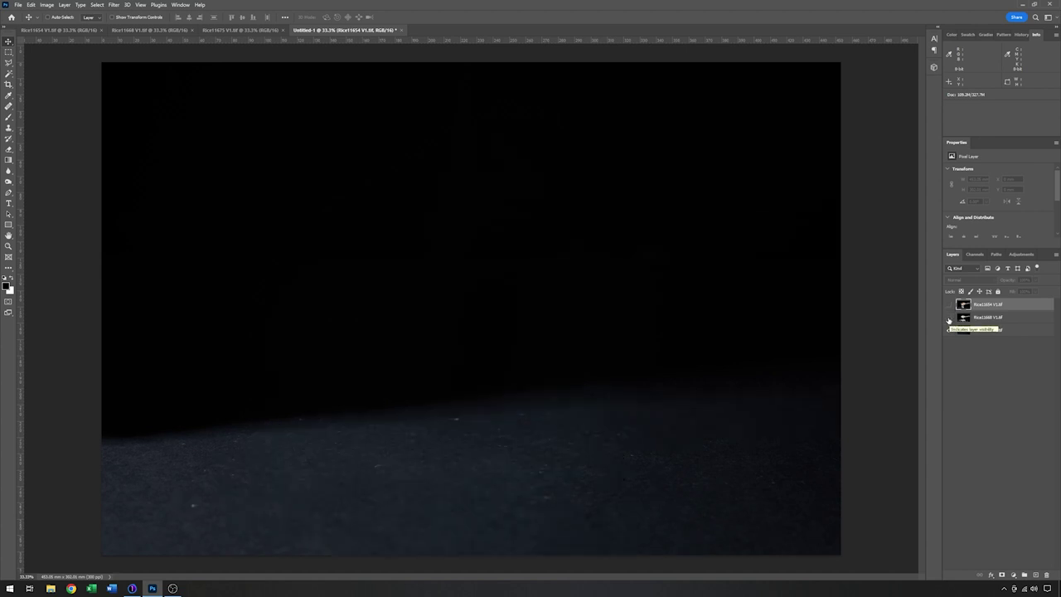
drag(949, 320, 951, 308)
click(950, 305)
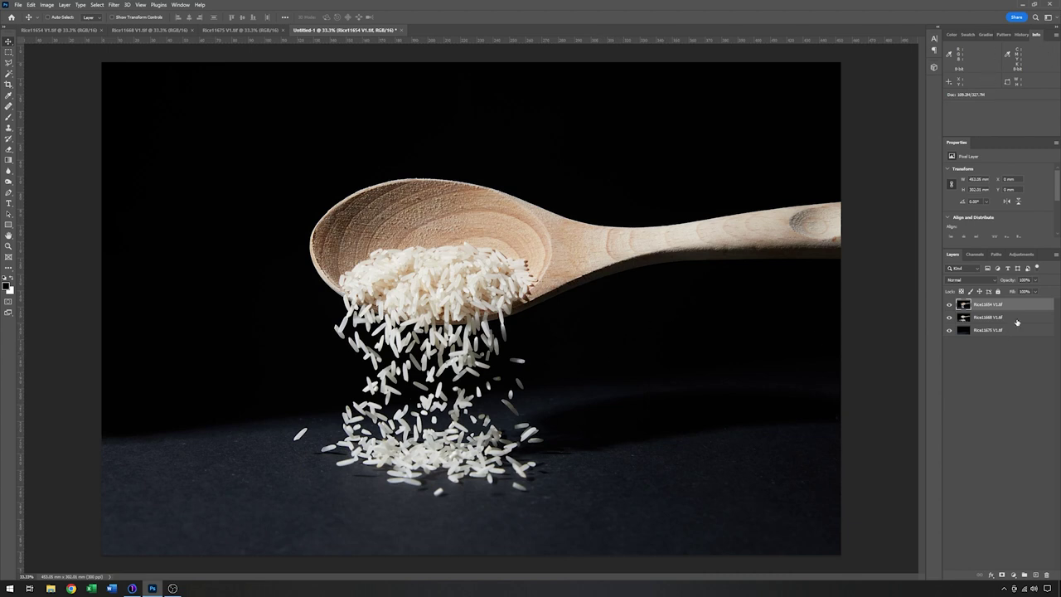
Step: Hide the Rice11654 layer and set the Rice11668 layer's blend mode to Lighten
click(950, 305)
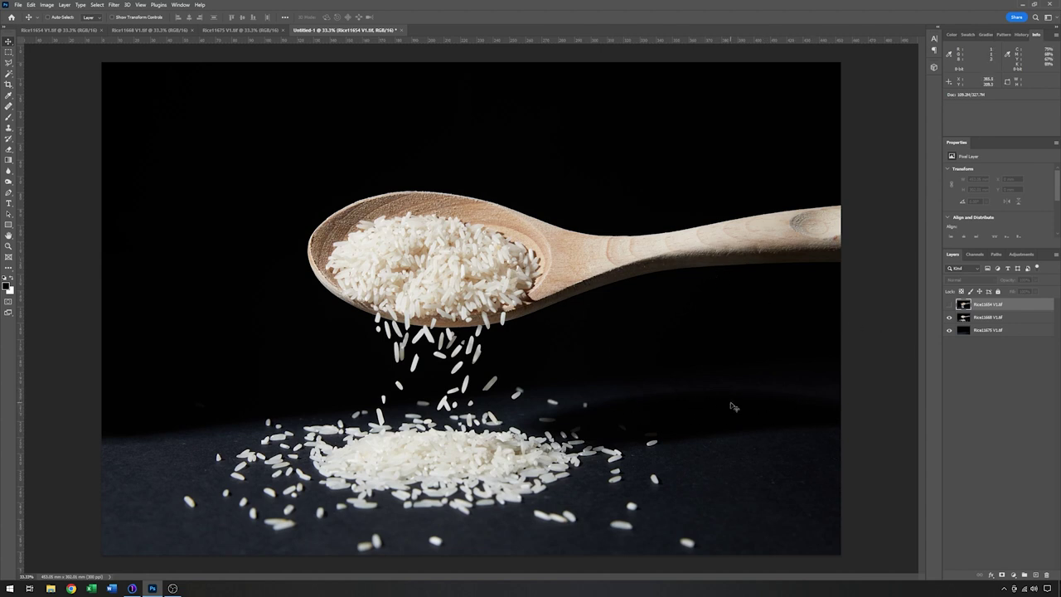
click(1022, 318)
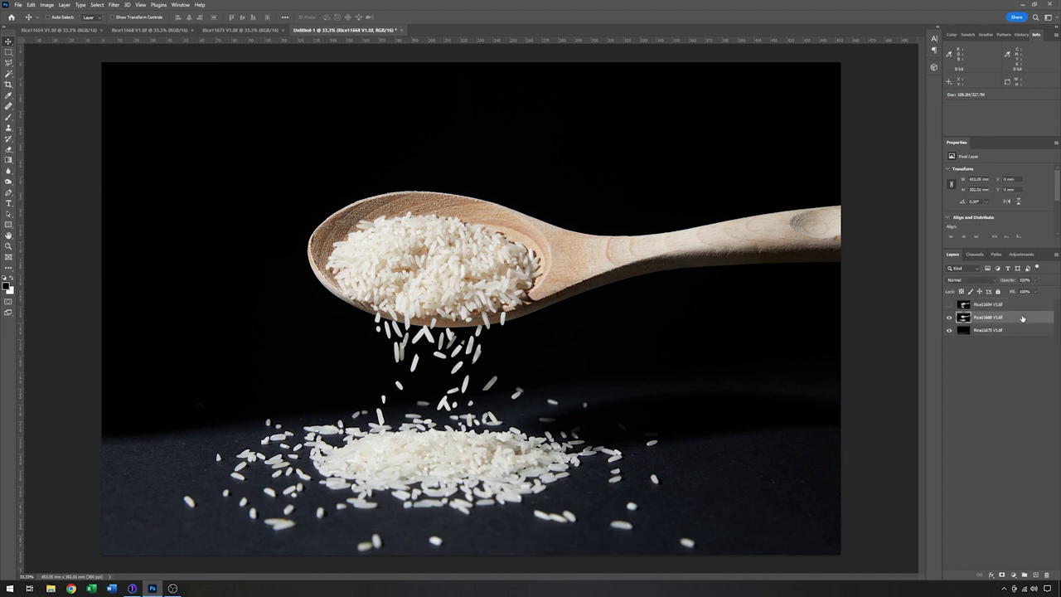
click(995, 283)
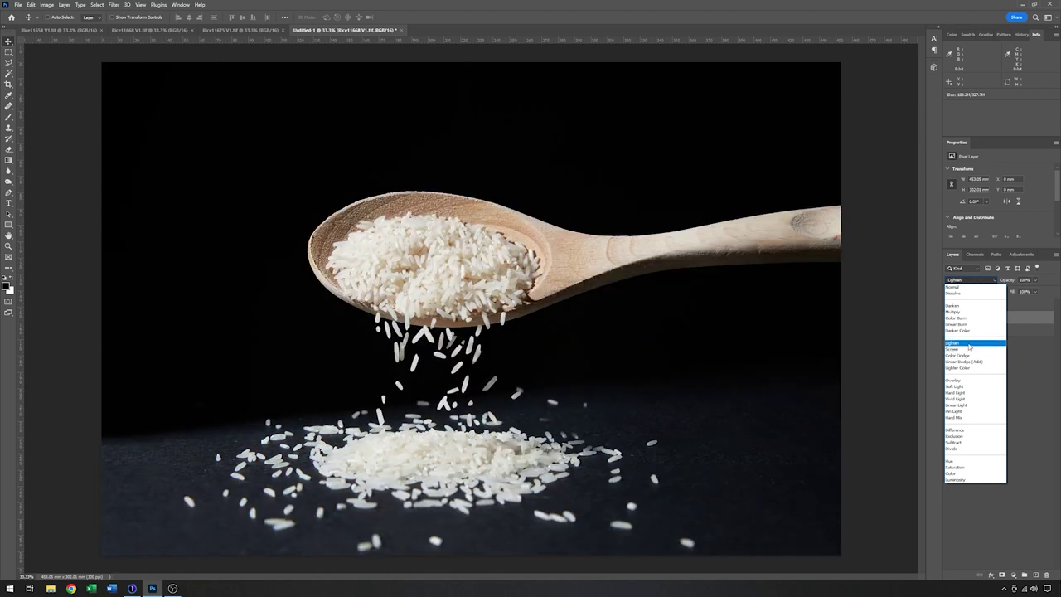
click(970, 344)
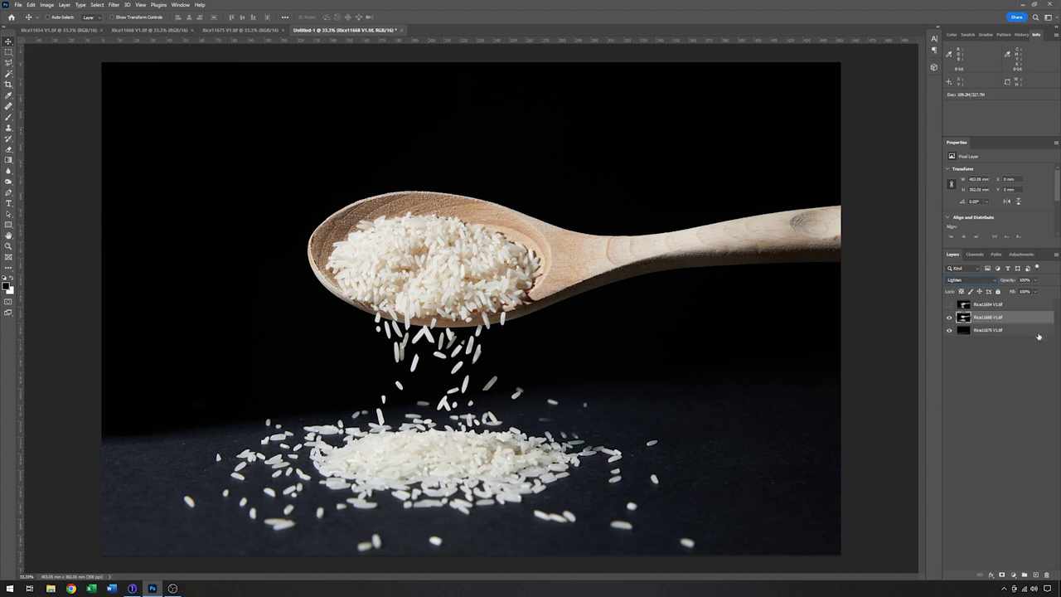
Step: Show the Rice11654 layer again and set its blend mode to Lighten
click(949, 305)
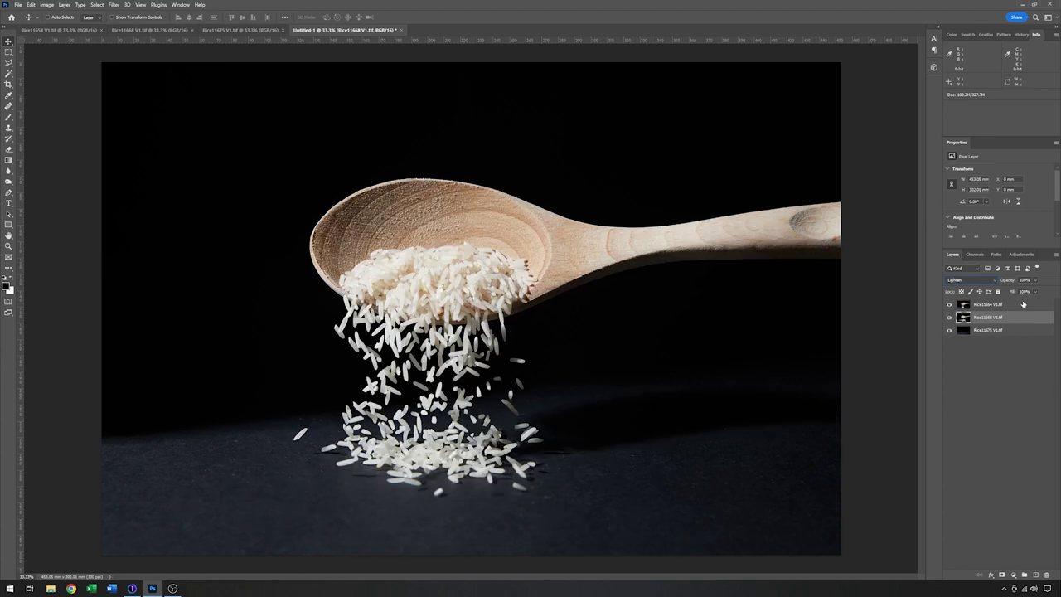
click(1024, 305)
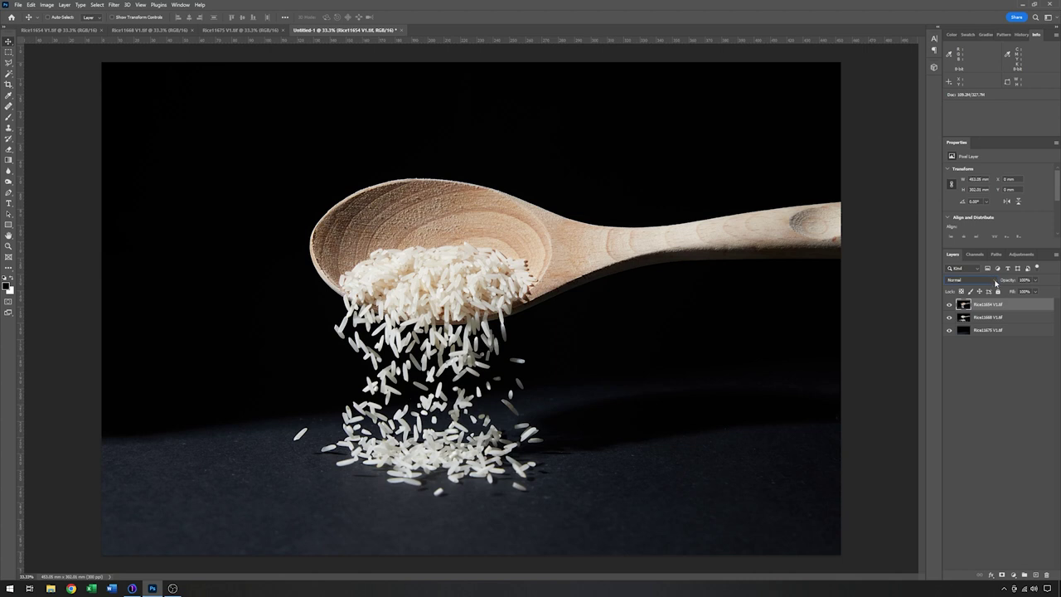
click(996, 284)
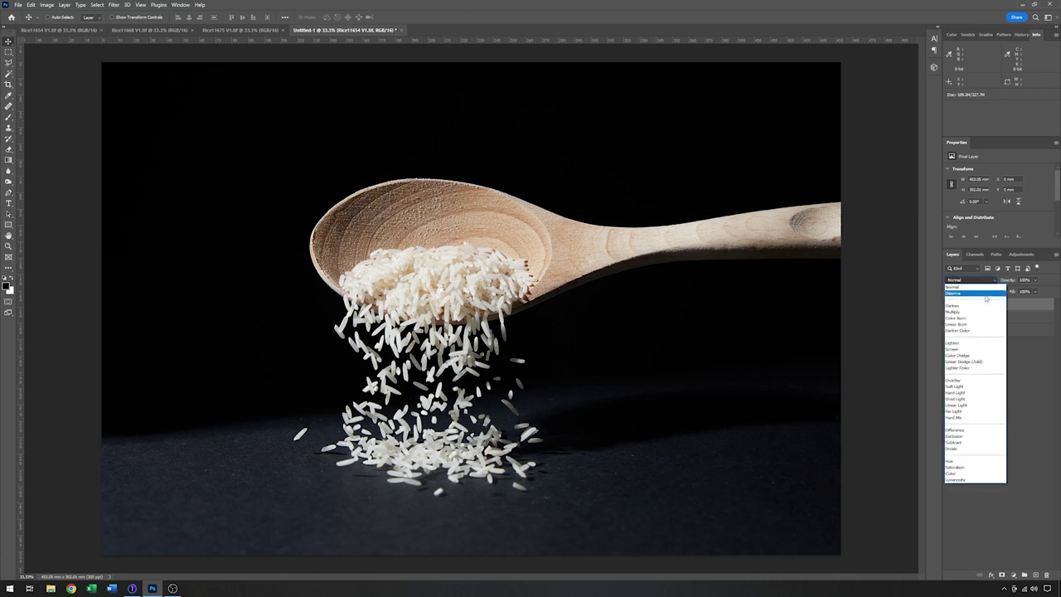
click(979, 345)
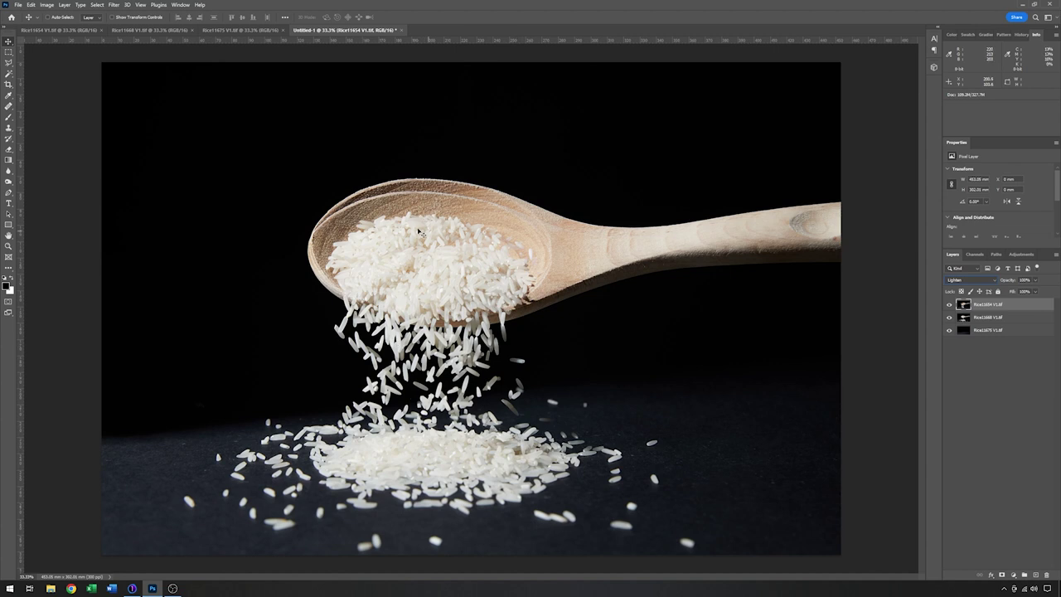
Step: Compare the blended spoon images by switching the Rice11654 and Rice11668 layers off and on
click(951, 307)
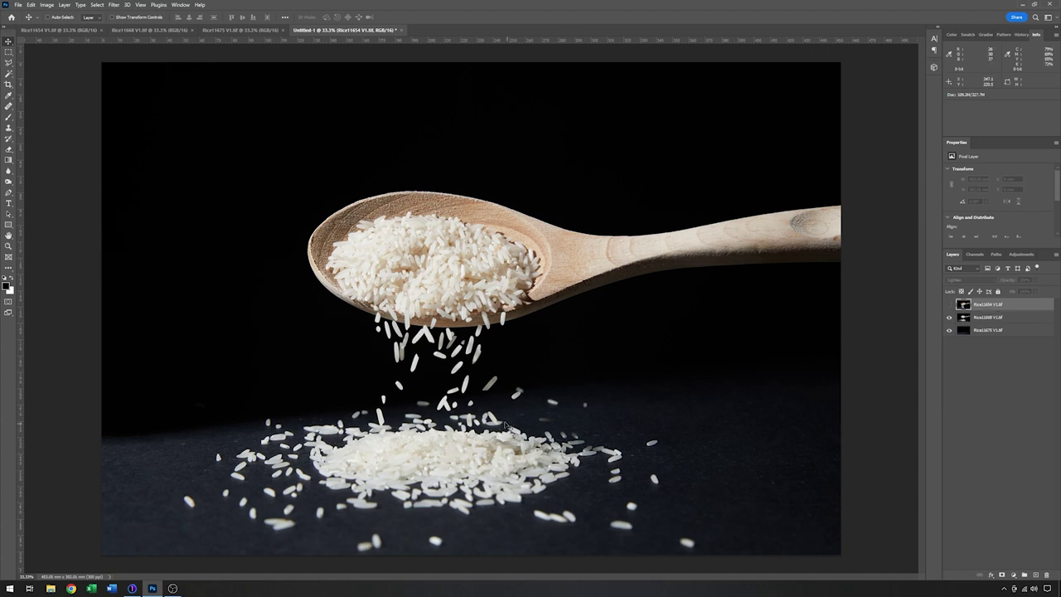
click(949, 305)
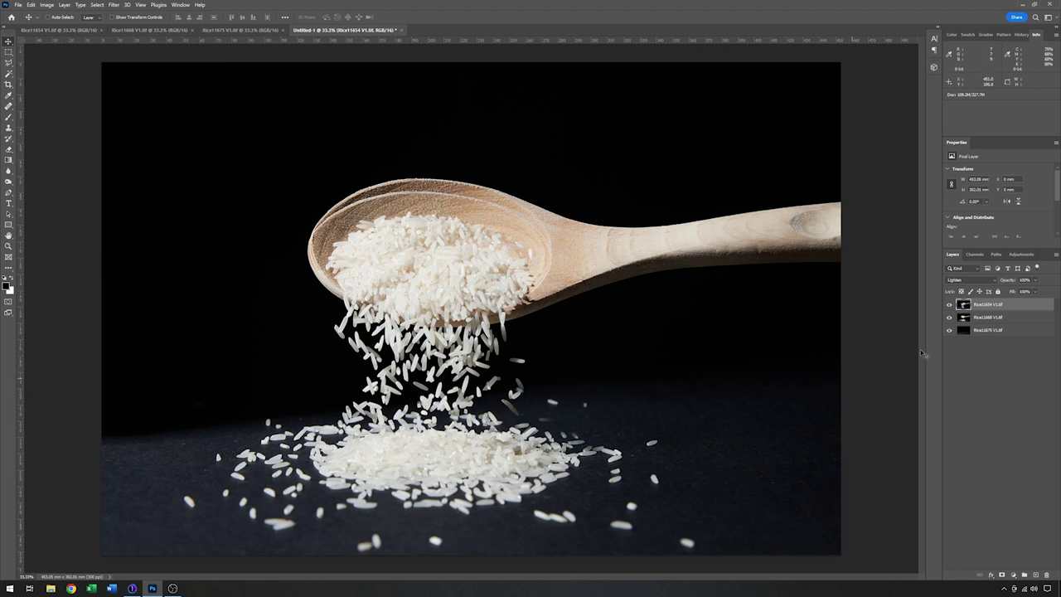
click(950, 318)
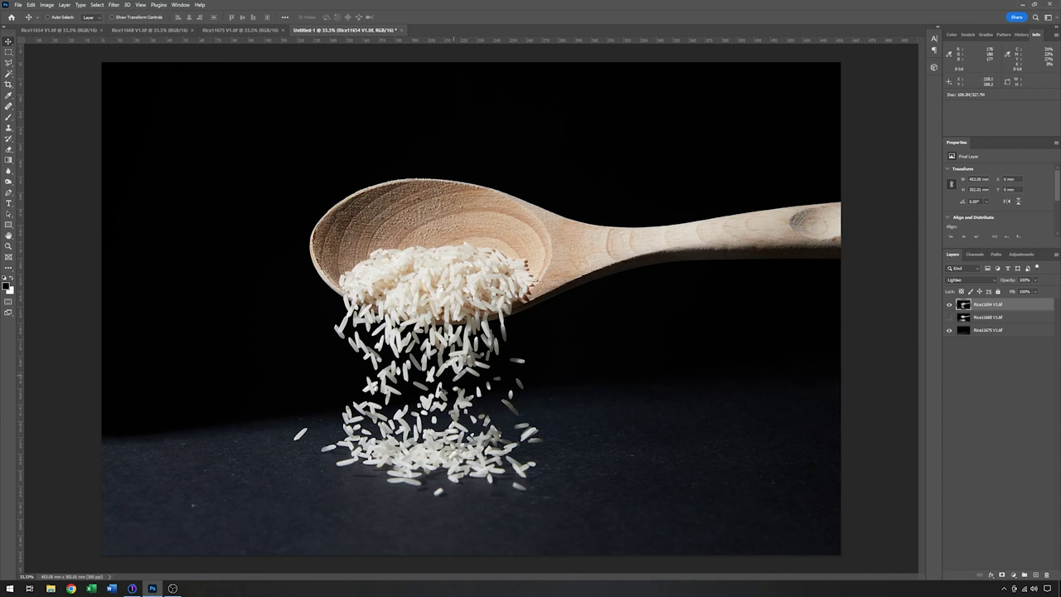
click(949, 317)
click(950, 306)
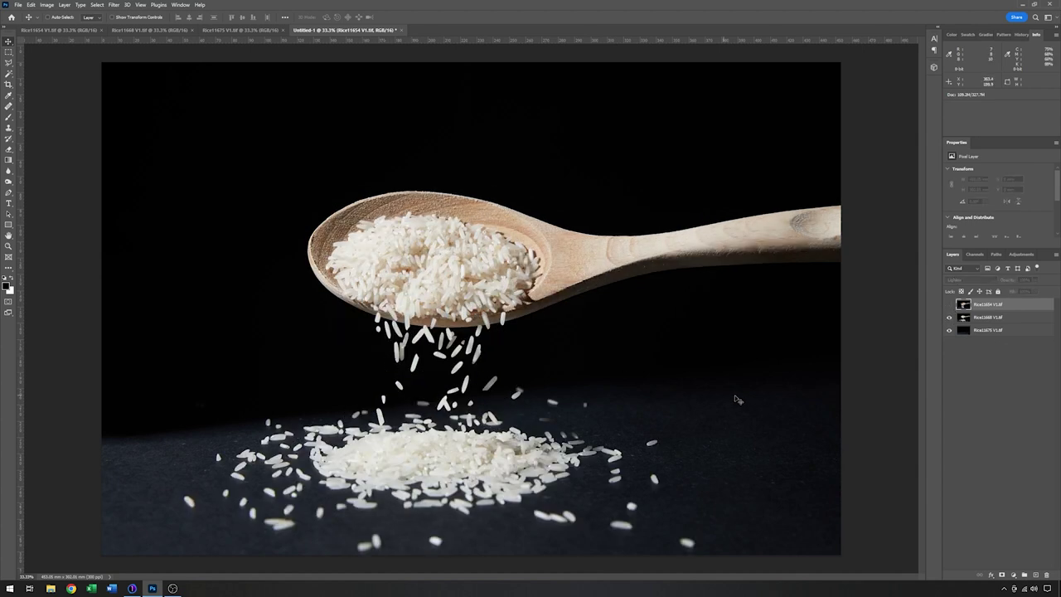
click(949, 306)
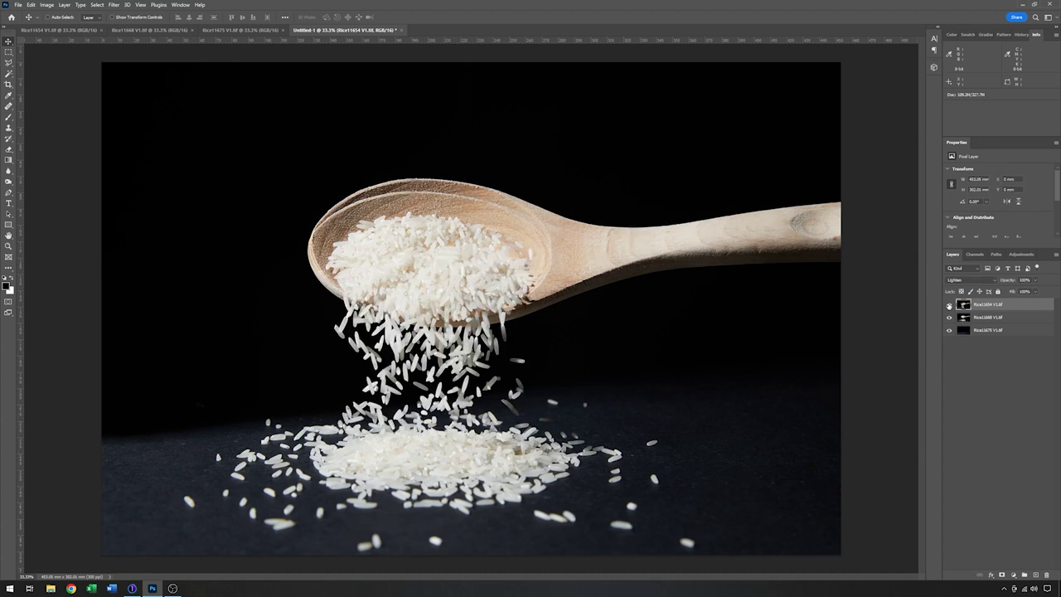
Step: Move the Rice11668 layer above Rice11654 and add a white layer mask to it
click(1020, 318)
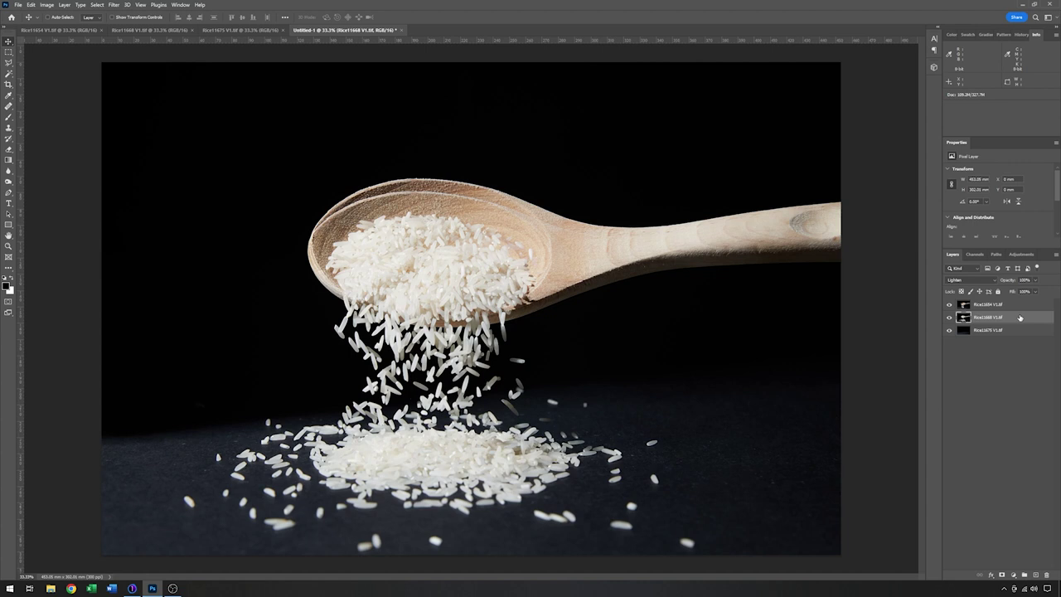
drag(1013, 319, 1013, 305)
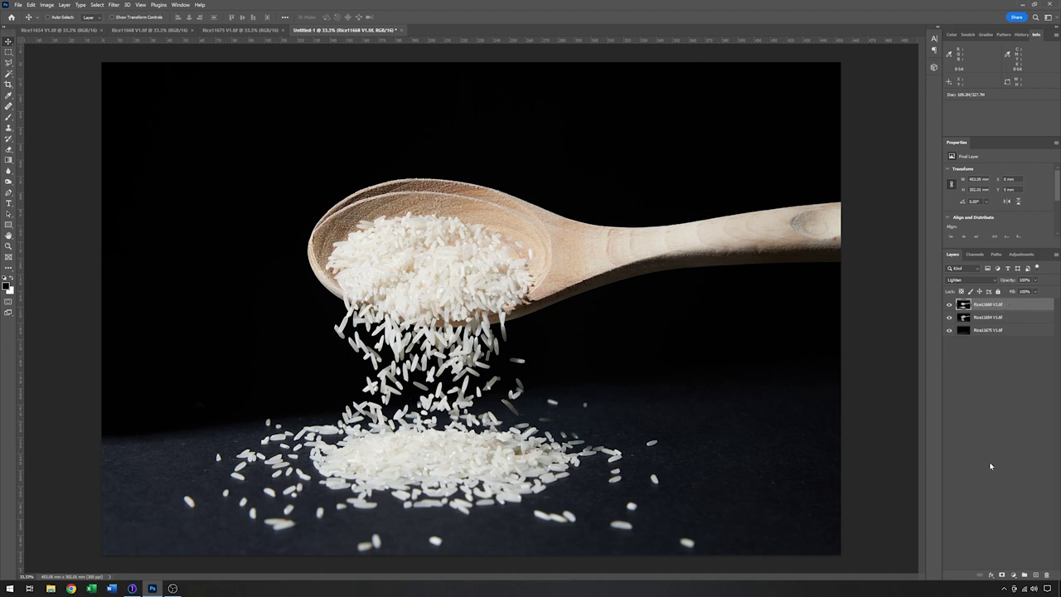
click(1002, 575)
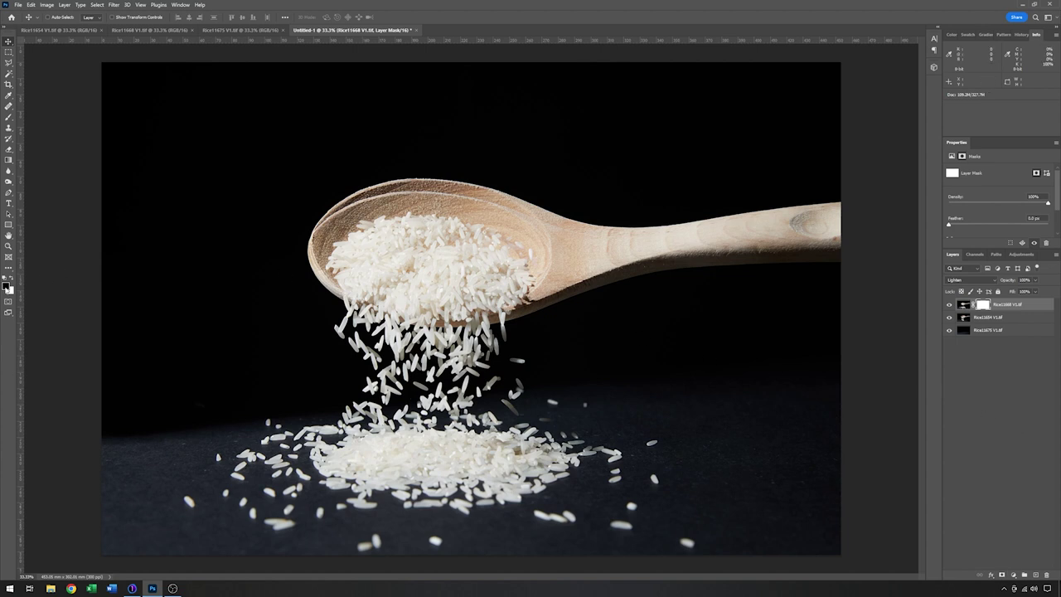
Step: Enlarge the brush and paint black on the Rice11668 mask to hide its duplicate spoon, upper rice and handle
click(9, 118)
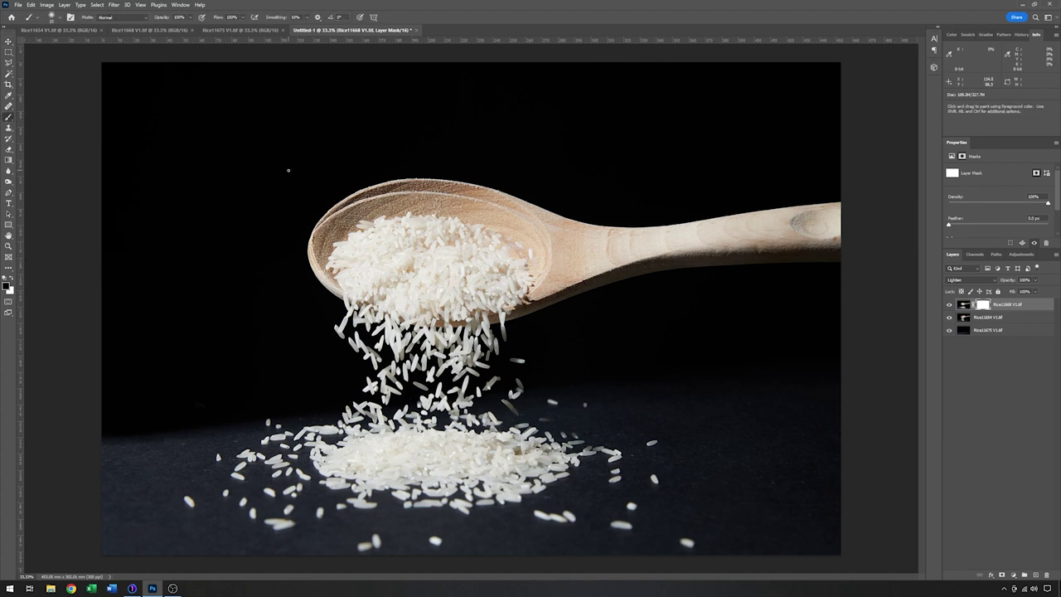
right_click(289, 170)
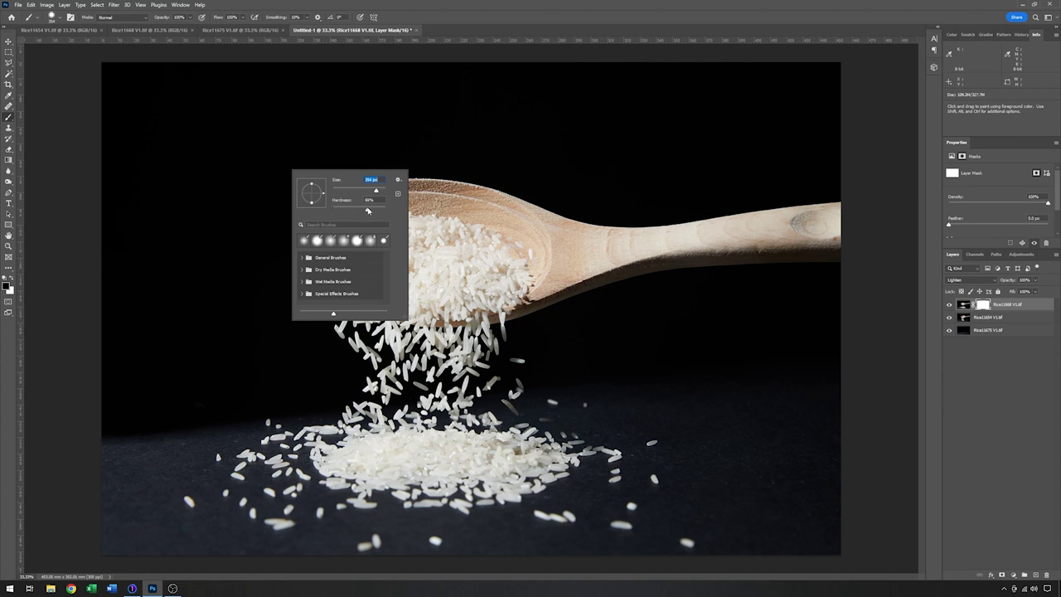
click(457, 158)
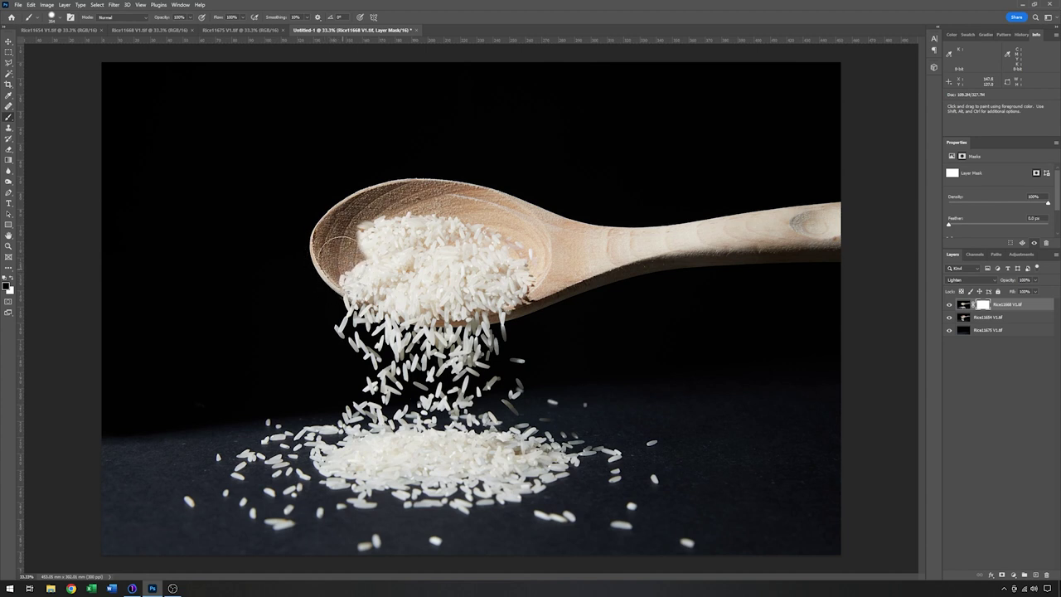
mouse_move(409, 192)
mouse_down()
mouse_move(429, 194)
mouse_move(356, 225)
mouse_move(414, 218)
mouse_move(348, 240)
mouse_move(390, 236)
mouse_move(373, 224)
mouse_move(349, 239)
mouse_move(465, 223)
mouse_move(529, 247)
mouse_move(461, 203)
mouse_up()
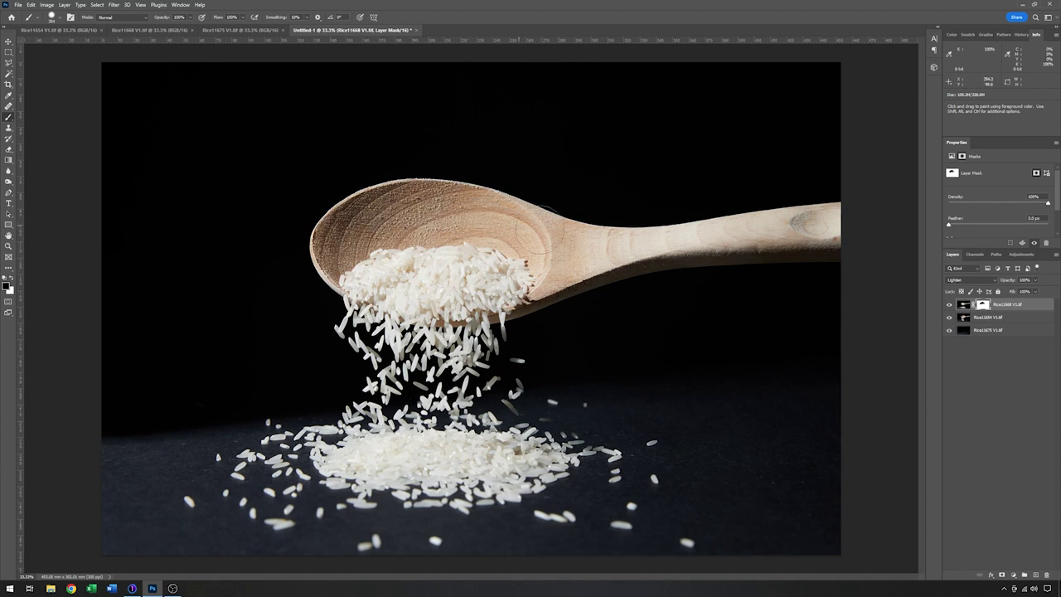
mouse_move(540, 230)
mouse_down()
mouse_move(746, 194)
mouse_move(716, 199)
mouse_move(779, 206)
mouse_move(763, 195)
mouse_up()
Step: Crop the composite to a 16:9 ratio, about 419 by 236 mm, reframed around the spoon and rice pile
click(9, 84)
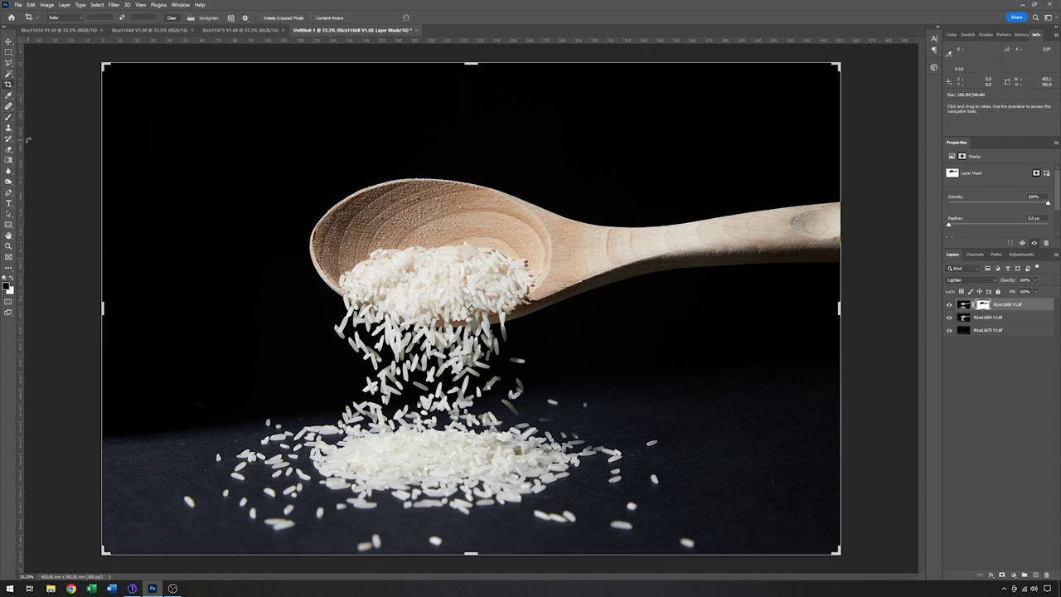
click(81, 19)
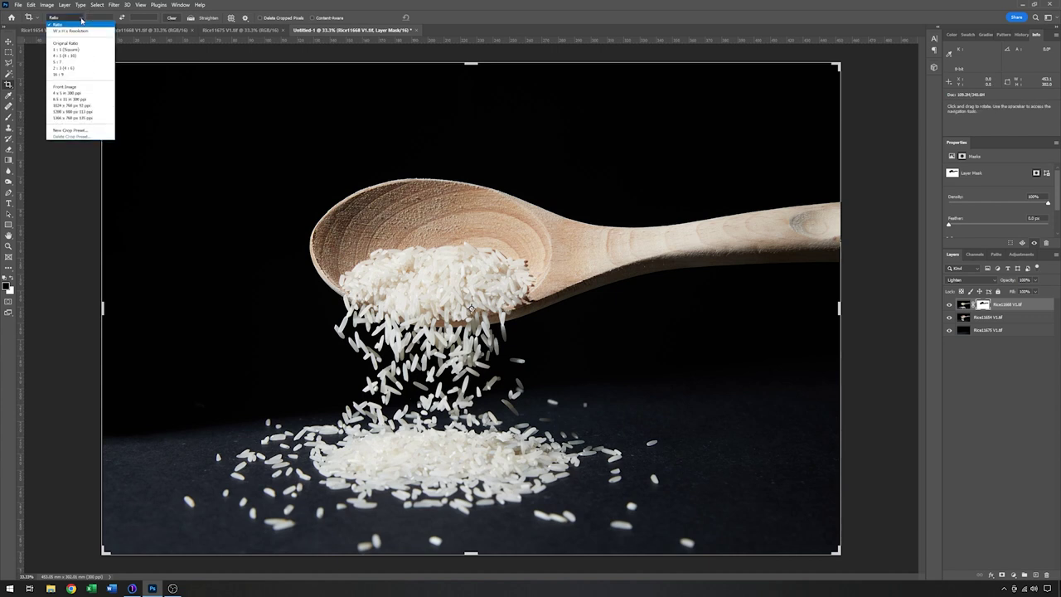
click(64, 75)
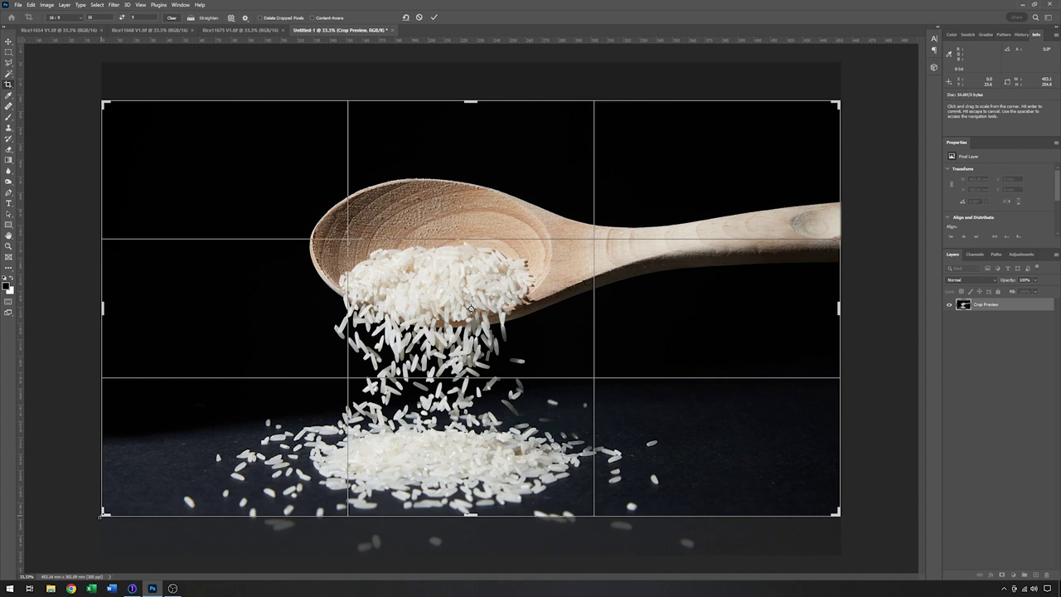
drag(101, 515, 126, 501)
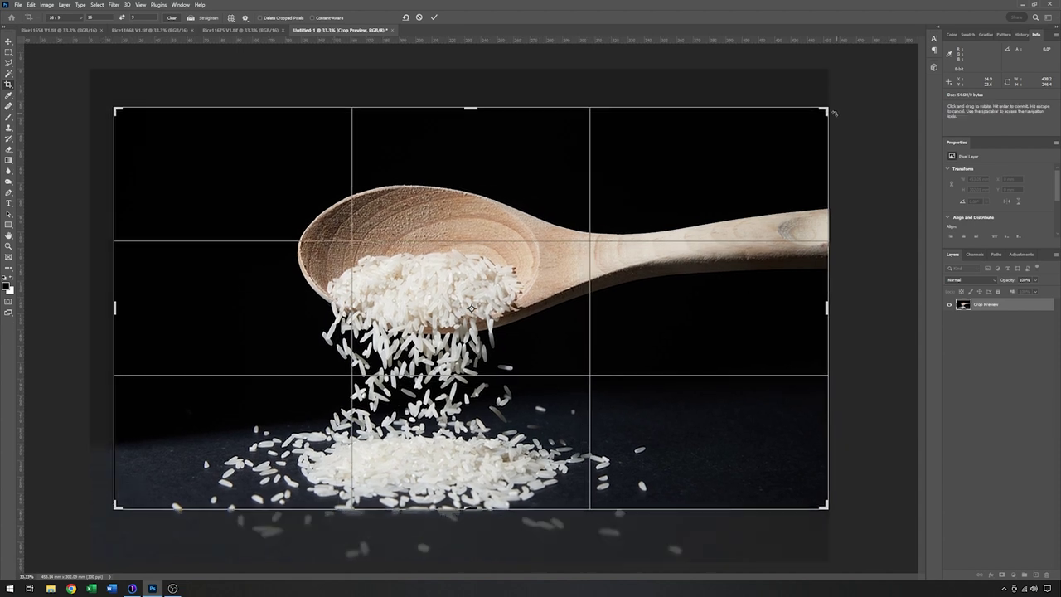
drag(826, 110, 812, 120)
drag(708, 185, 715, 160)
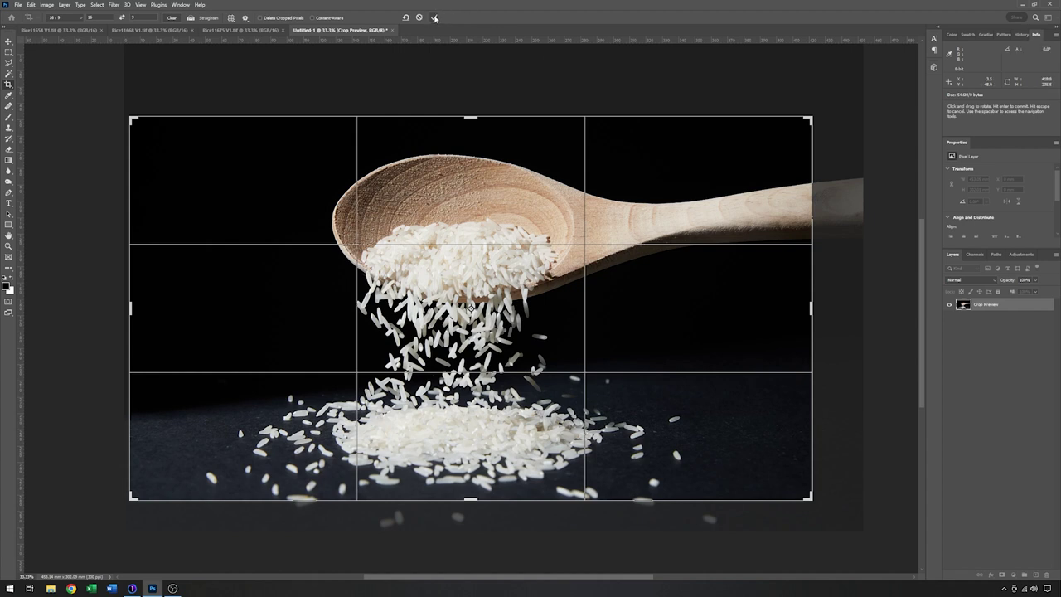
key(Return)
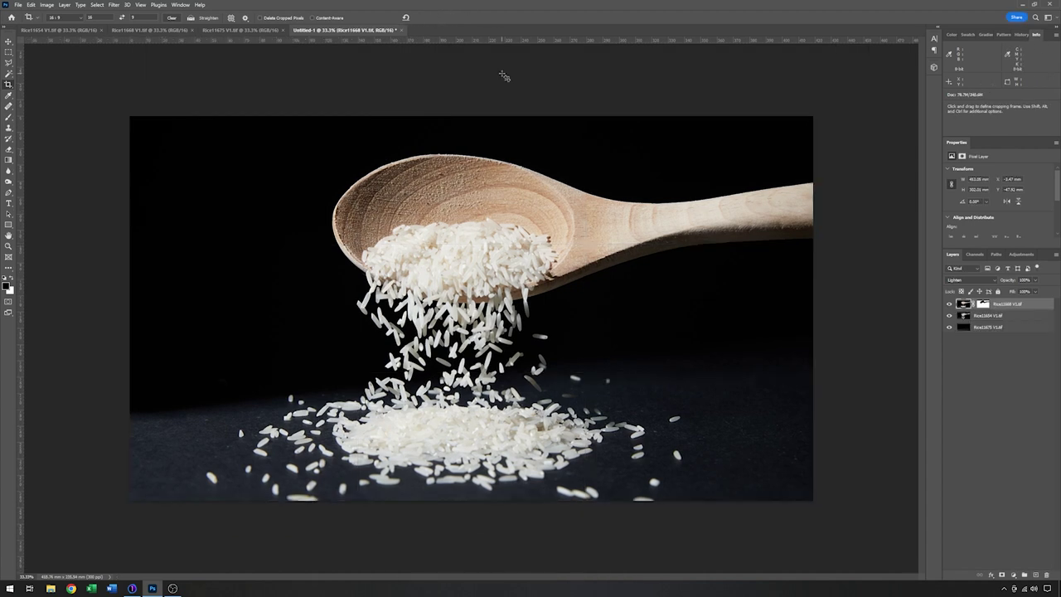